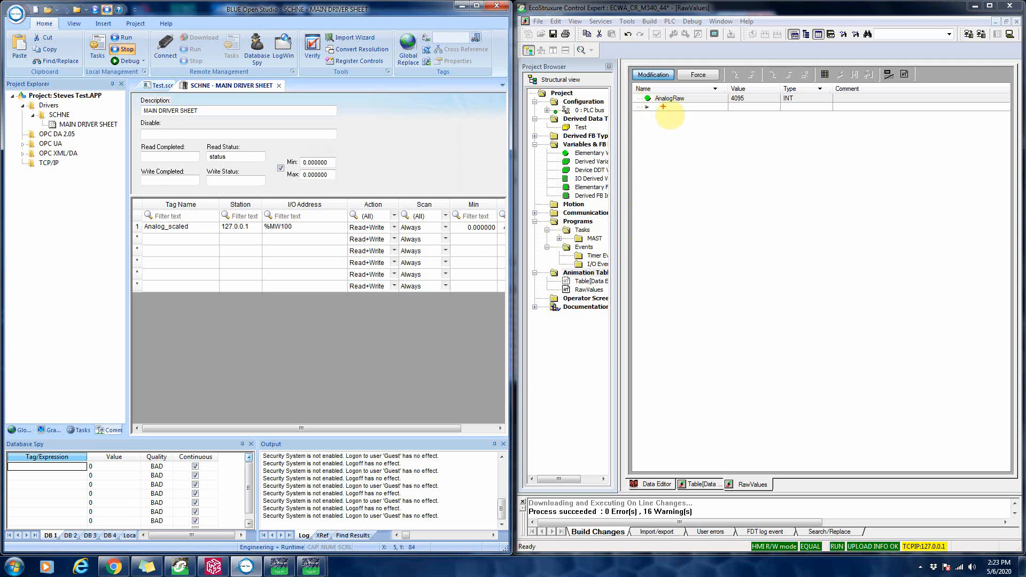
Step: Maximize the BLUE Open Studio window and open the project tags datasheet
drag(634, 104, 762, 90)
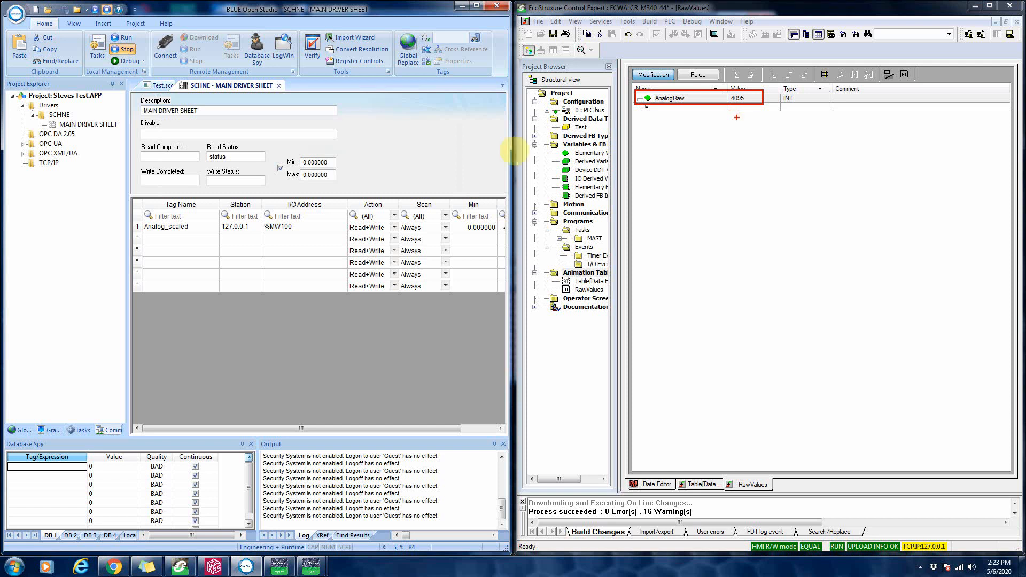
click(475, 7)
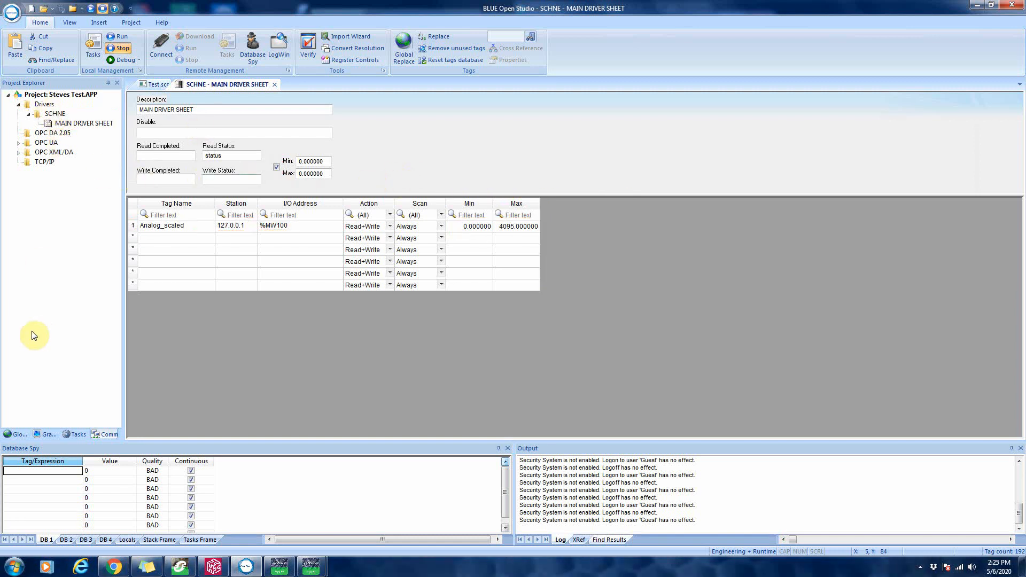
click(16, 434)
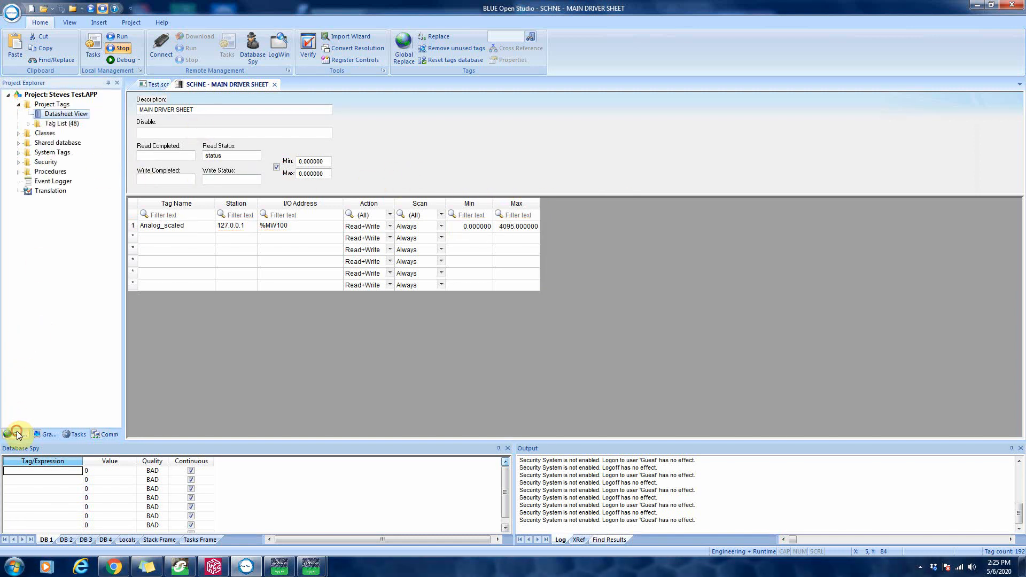
double_click(71, 115)
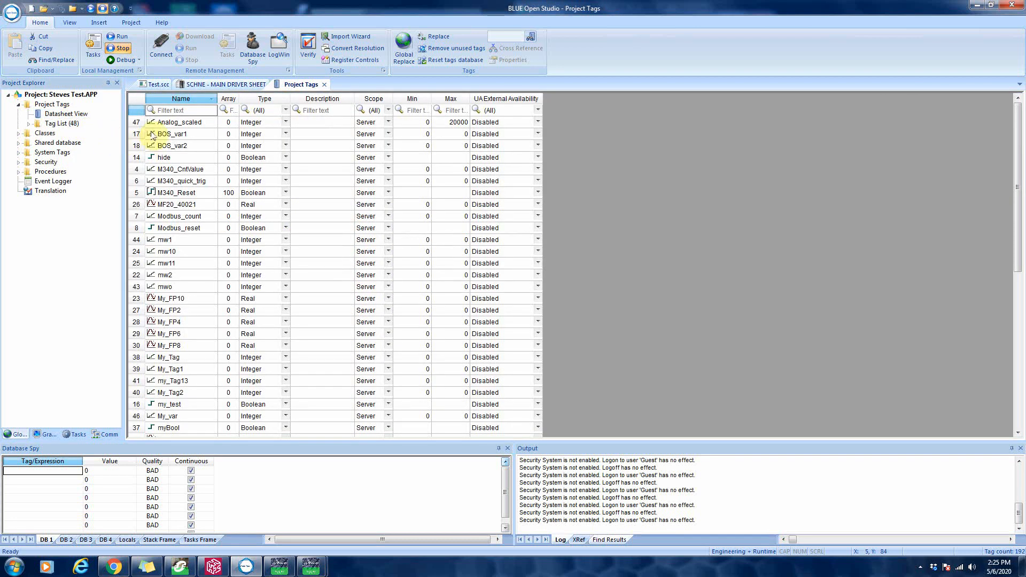
Step: Examine the Min and Max scaling of the Analog_scaled tag and the optional columns available in the tag datasheet
click(137, 123)
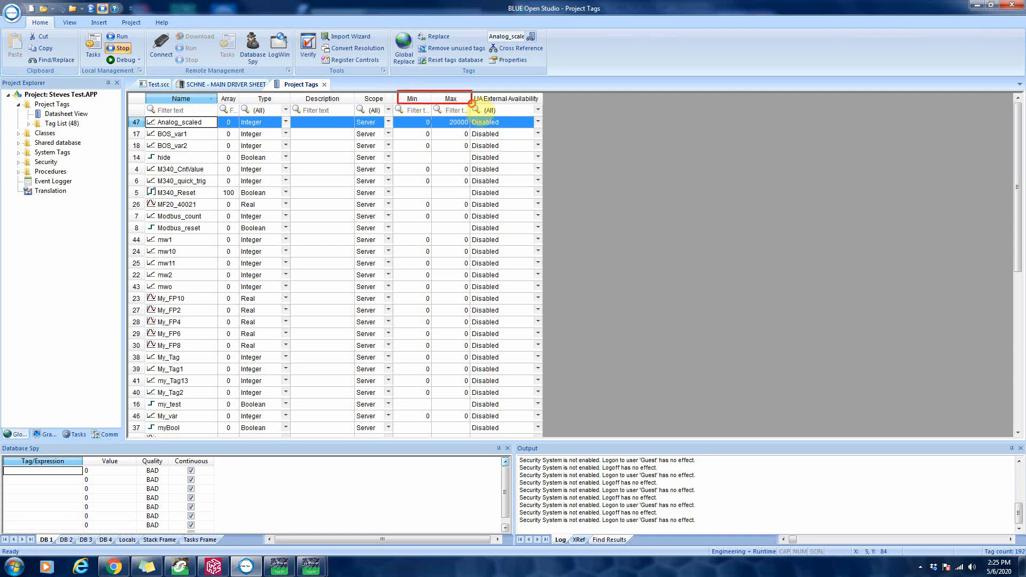
right_click(174, 99)
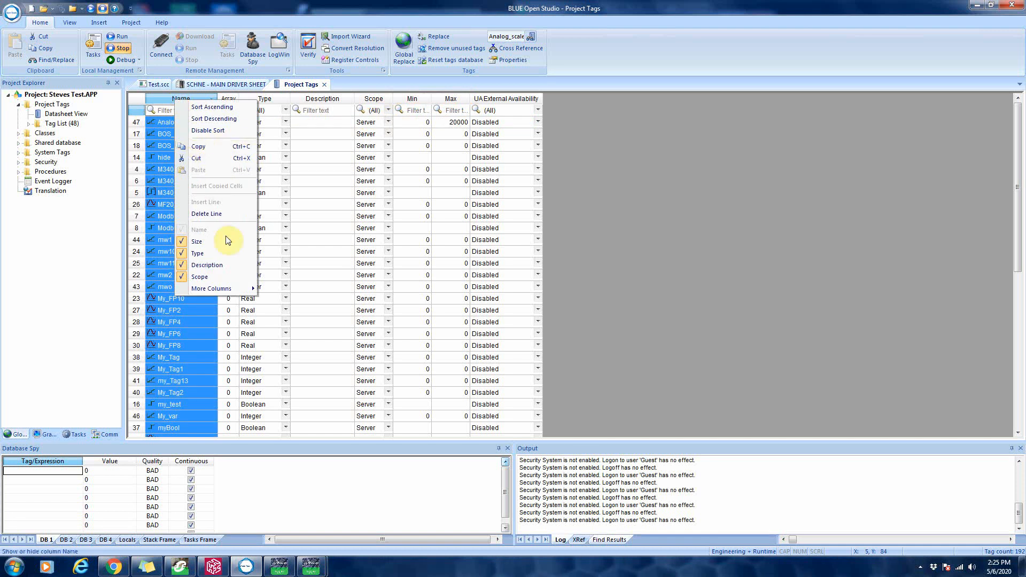
mouse_move(233, 291)
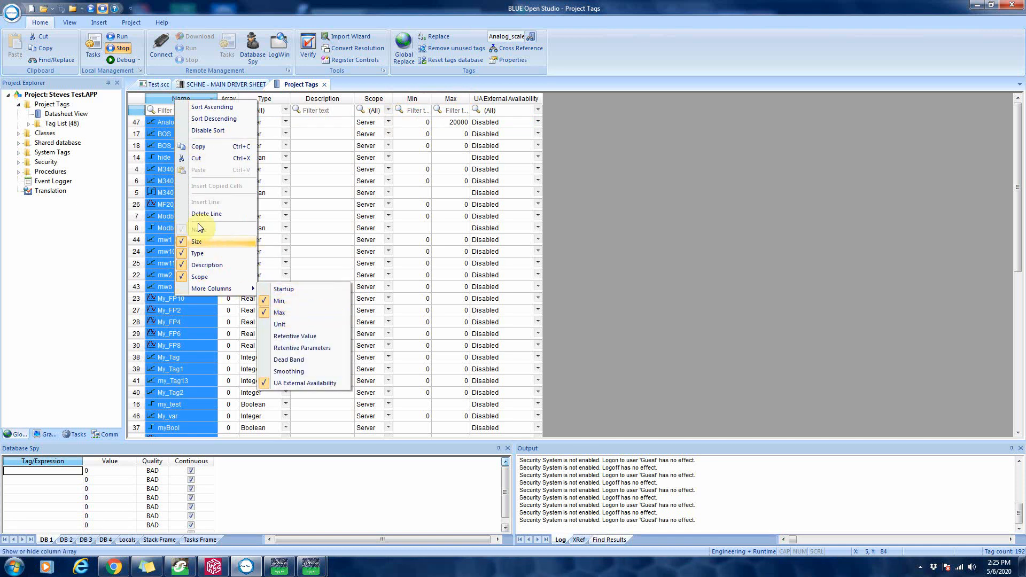
click(155, 156)
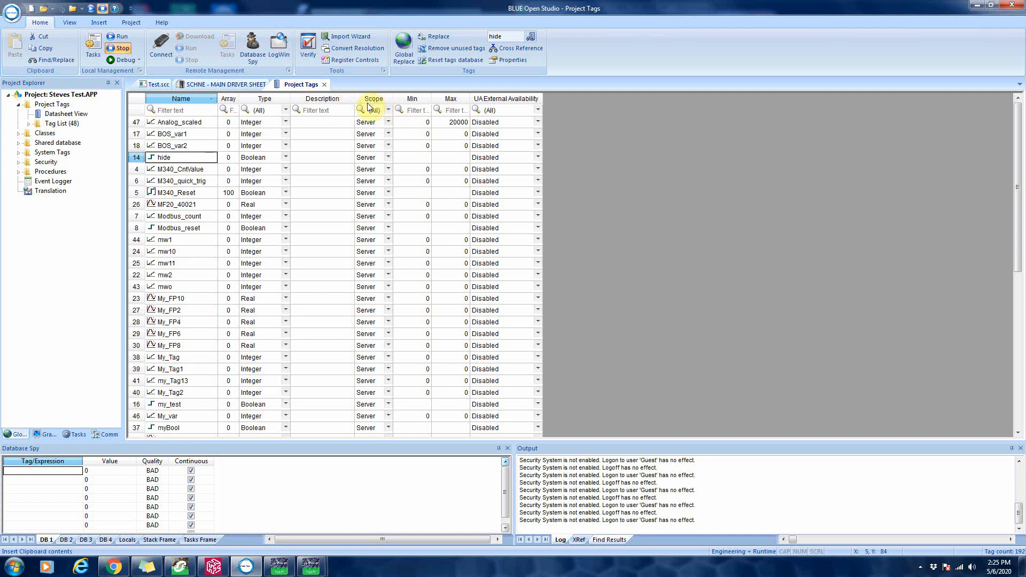
drag(411, 114, 475, 131)
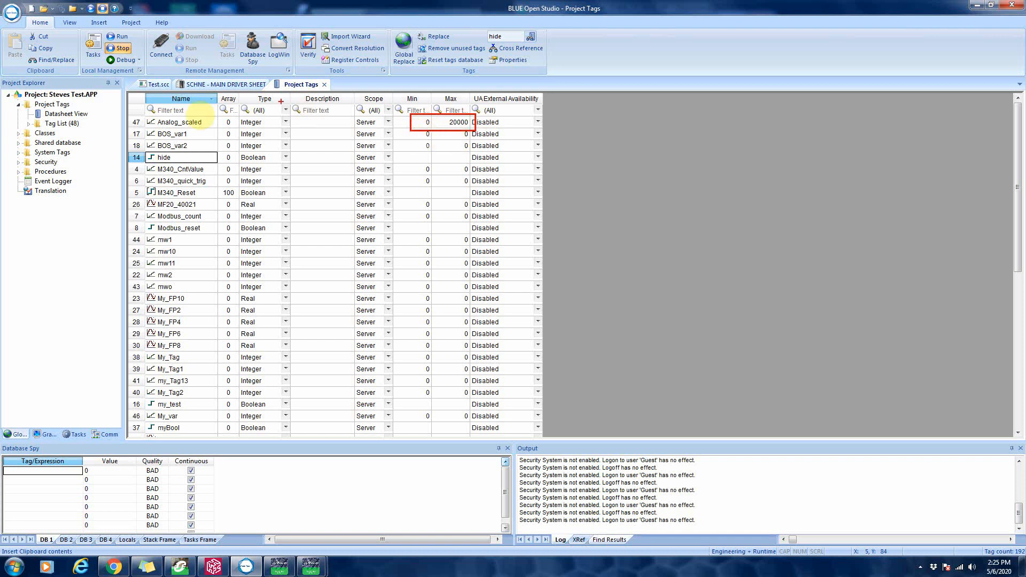
key(Escape)
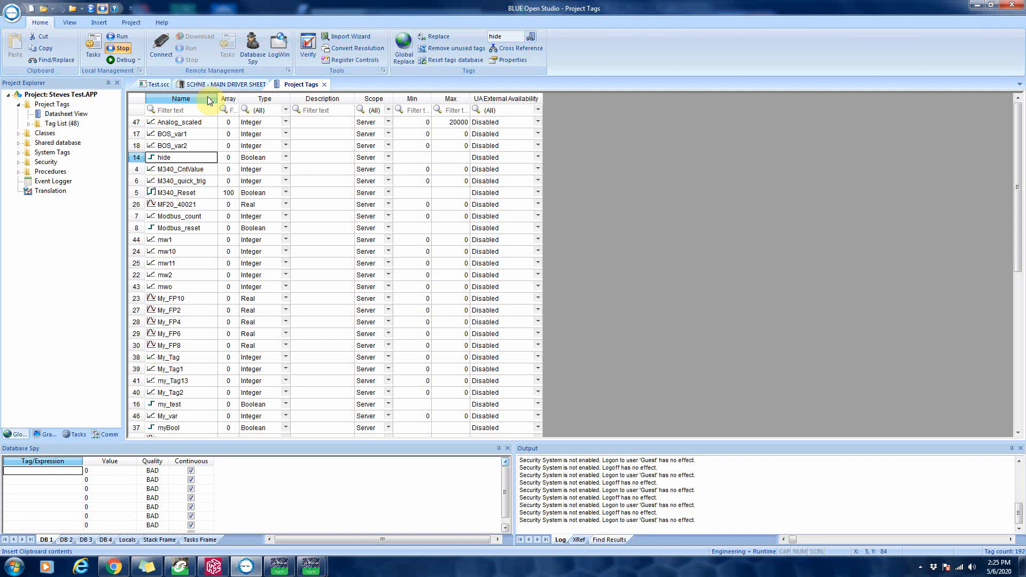
Step: Delete the existing #### text object from the Test screen
click(153, 85)
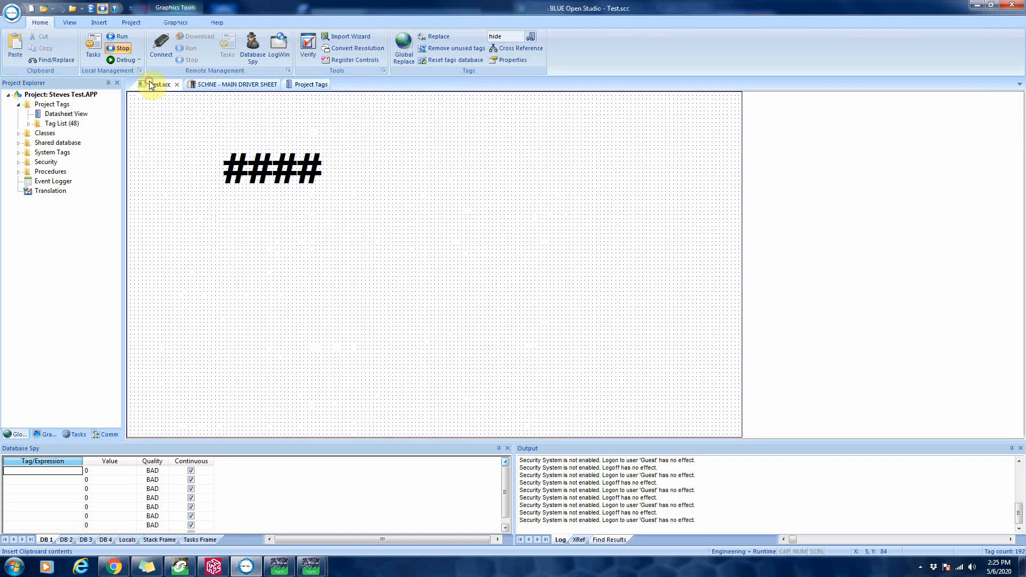
click(277, 160)
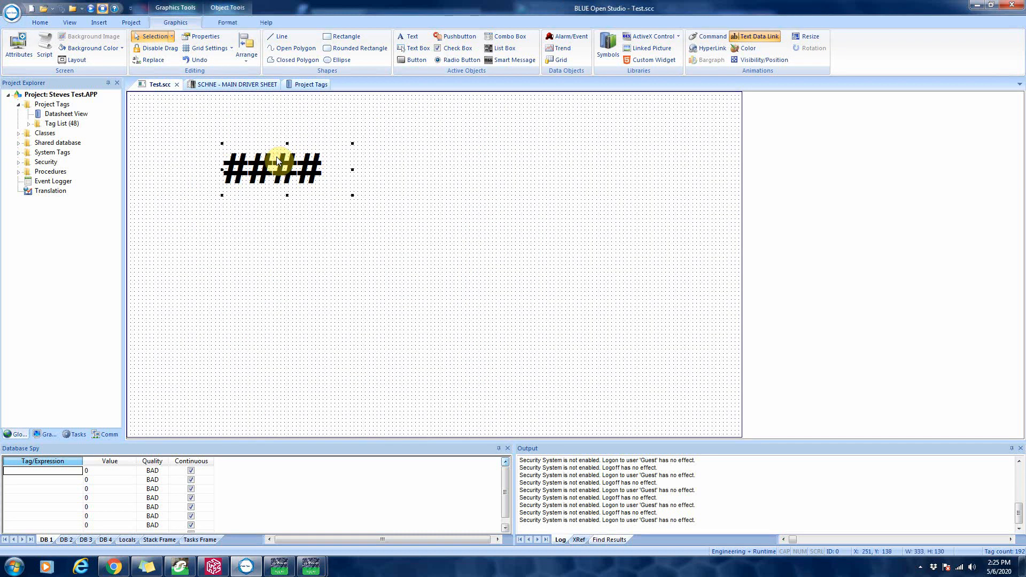
key(Delete)
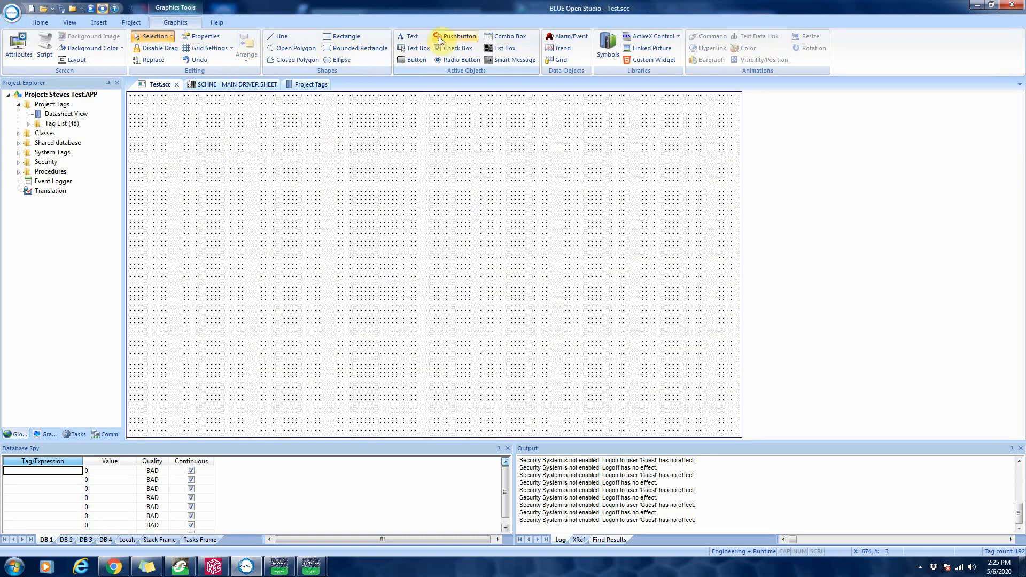
Step: Add a ###### text object to the Test screen and enlarge it to about 306 by 79
click(412, 38)
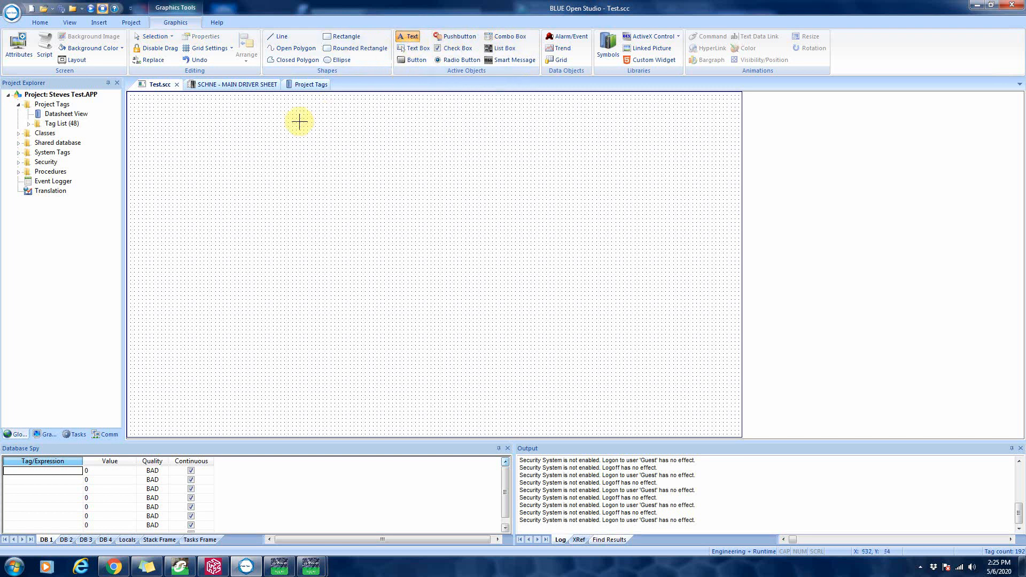
click(258, 164)
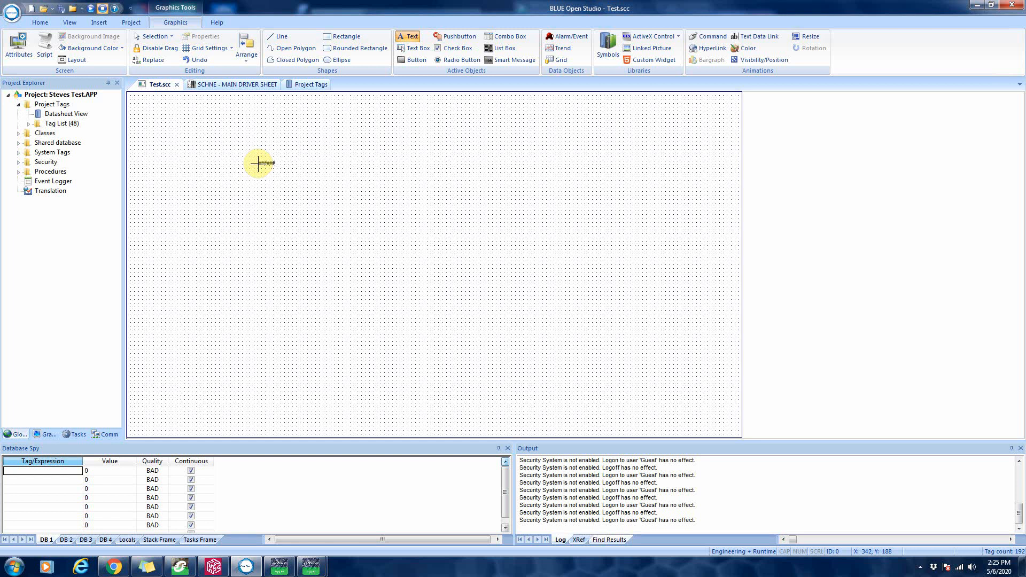
text(######)
key(Return)
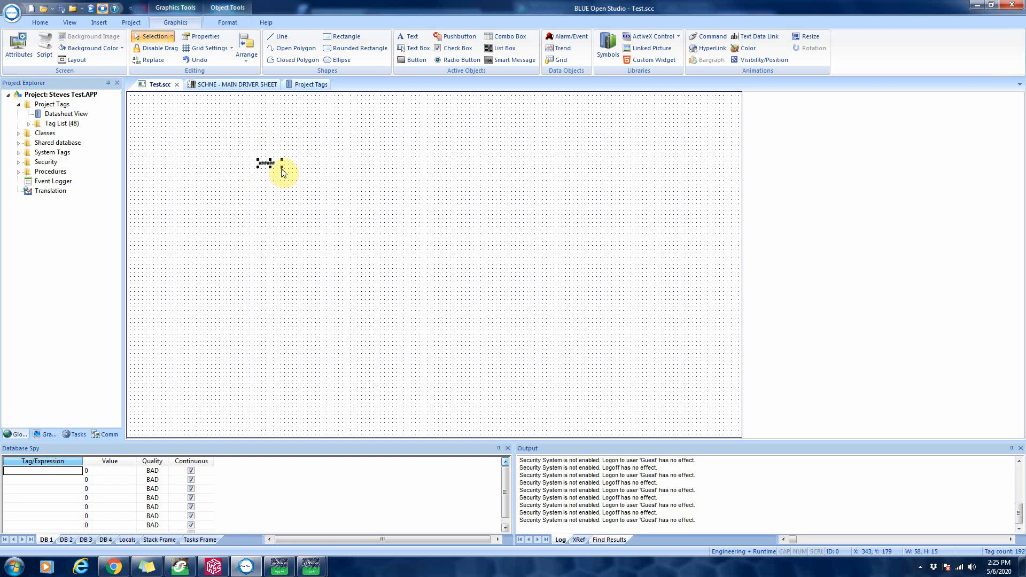
drag(281, 167, 378, 192)
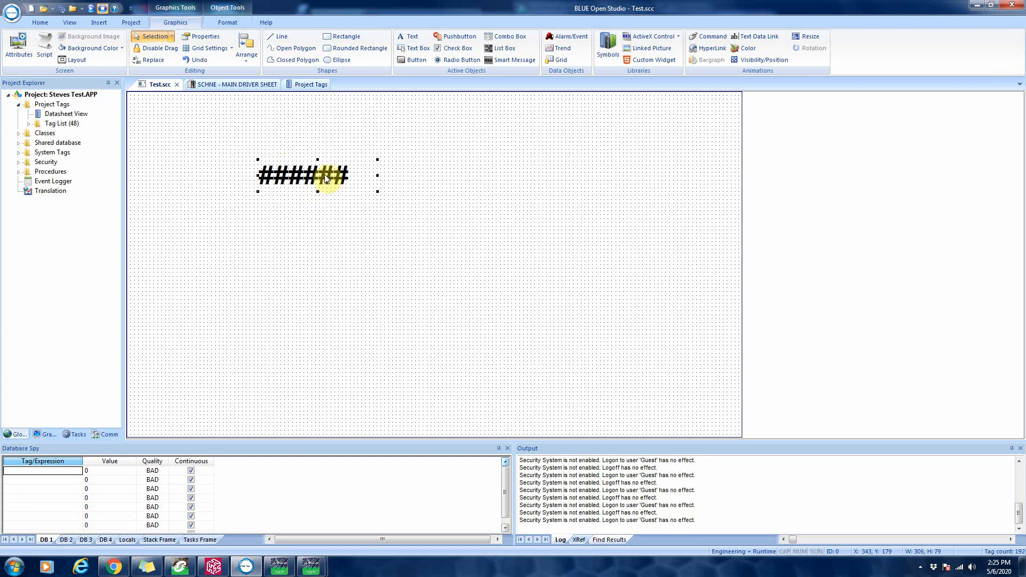
Step: Add a text data link to the ###### text and assign it the Analog_scaled tag
double_click(325, 174)
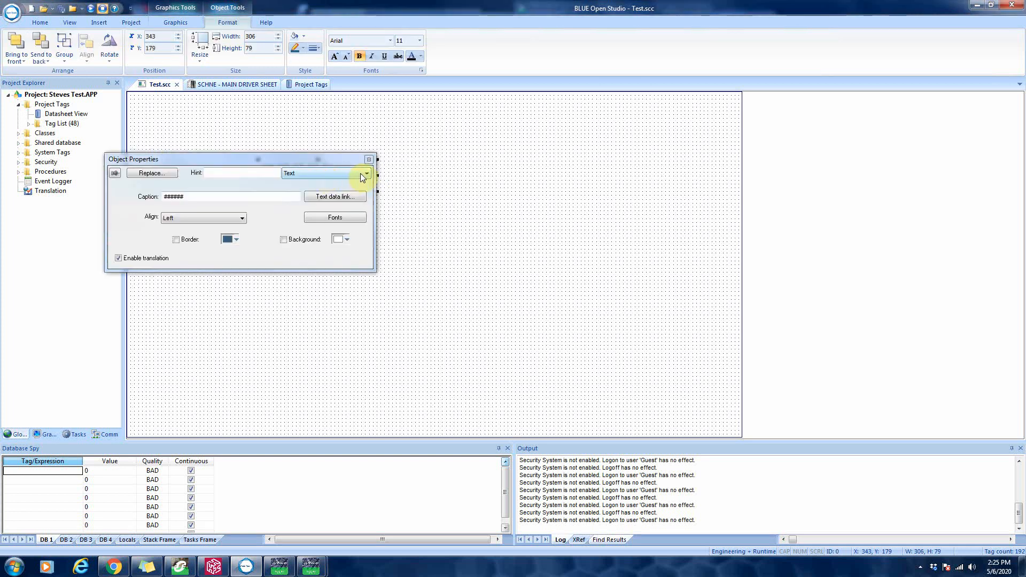
click(351, 195)
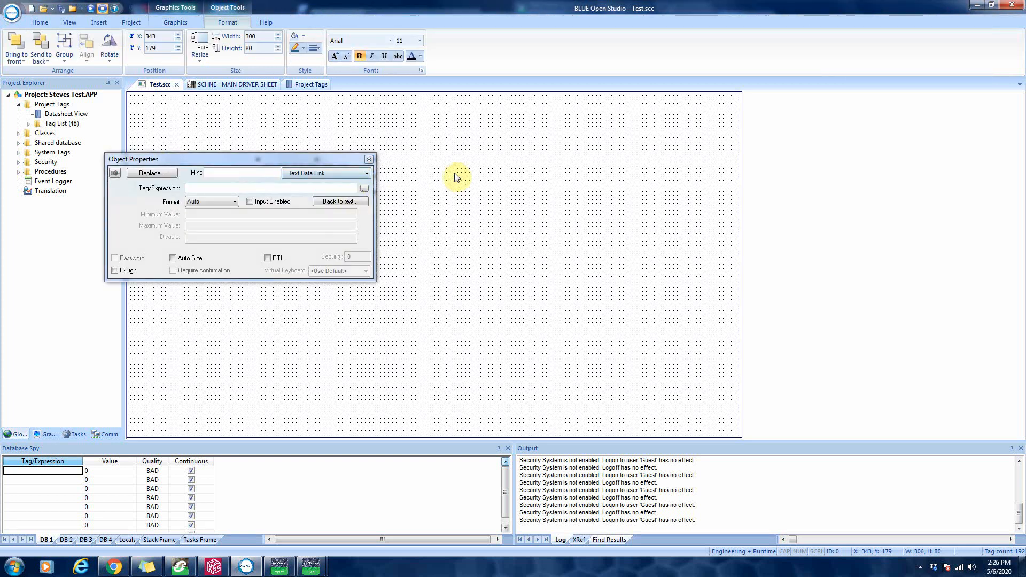
click(365, 192)
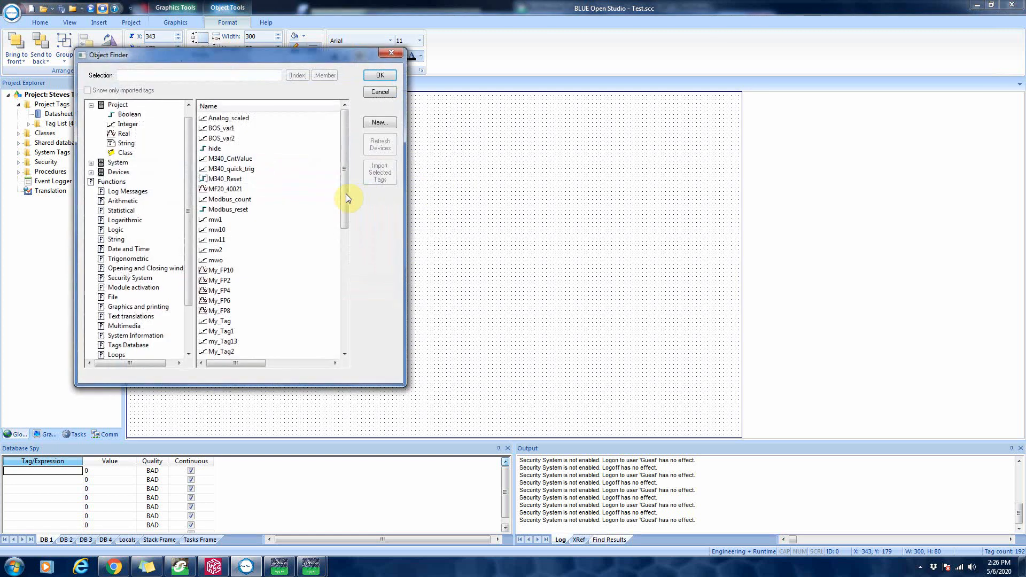
click(227, 121)
click(380, 75)
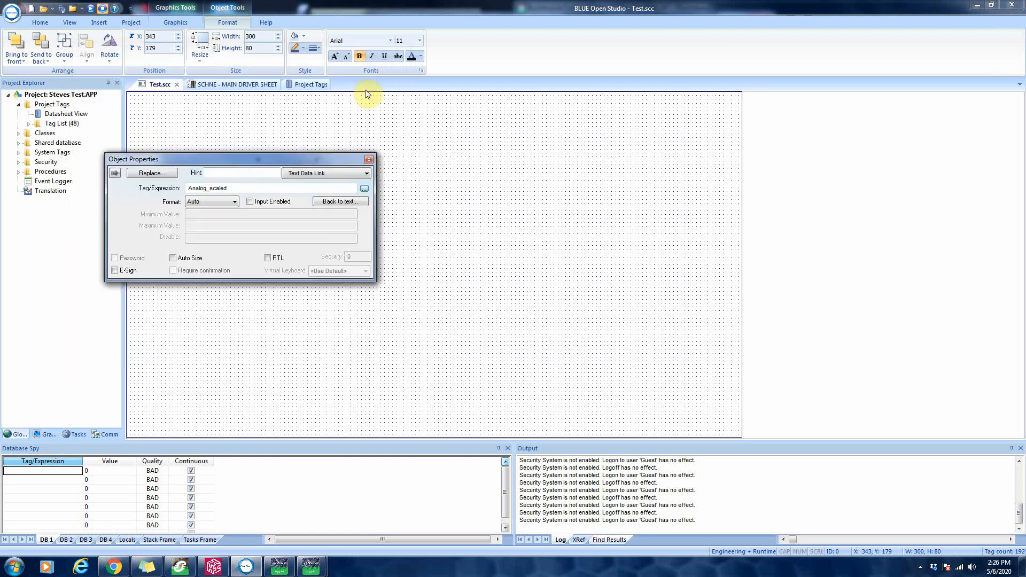
Step: Save the Test screen and run the project
click(62, 11)
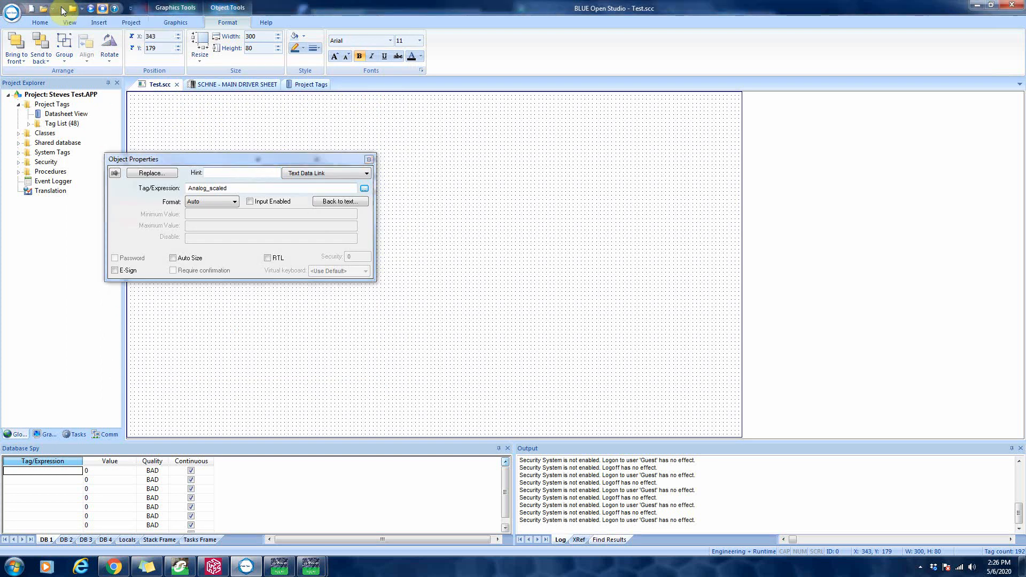
click(91, 8)
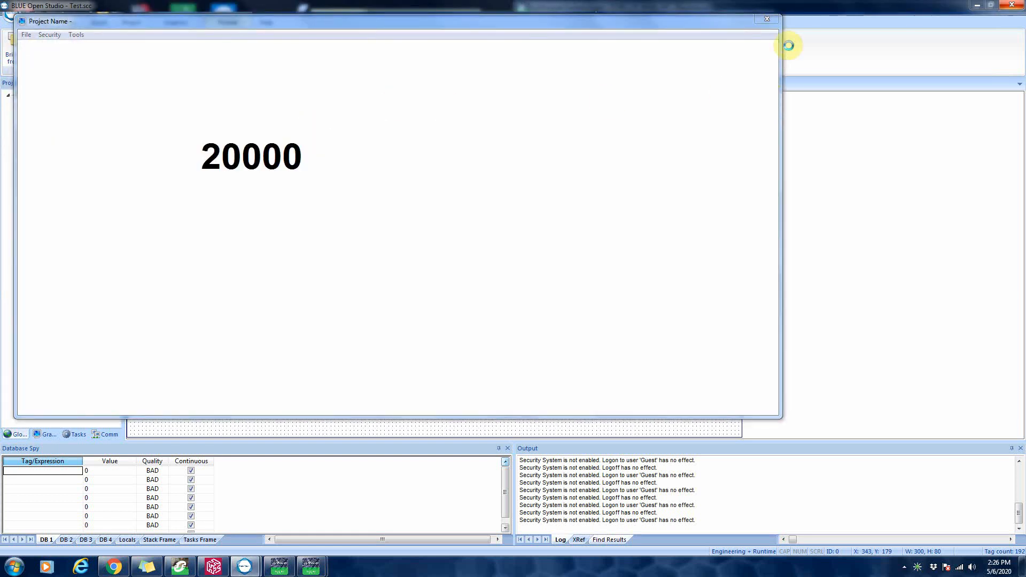
Step: Minimize the development window and narrow the runtime window so it sits beside the Control Expert animation table
click(851, 10)
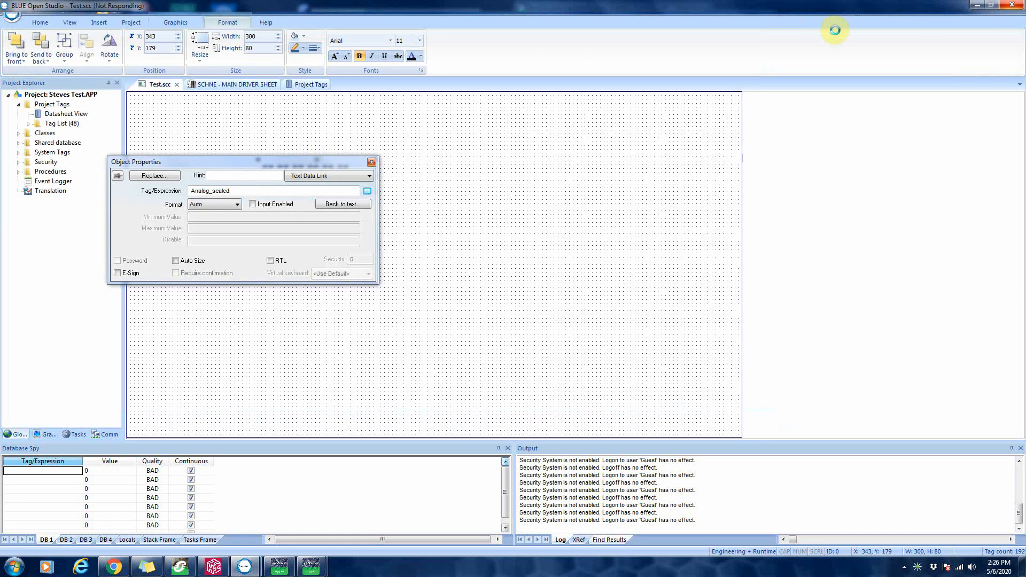
click(976, 5)
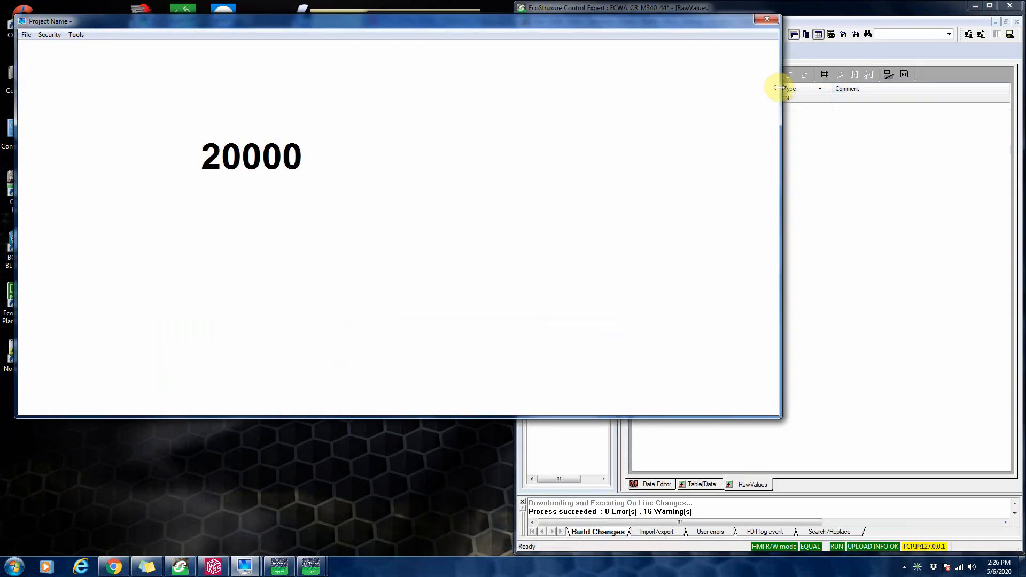
drag(780, 87, 463, 92)
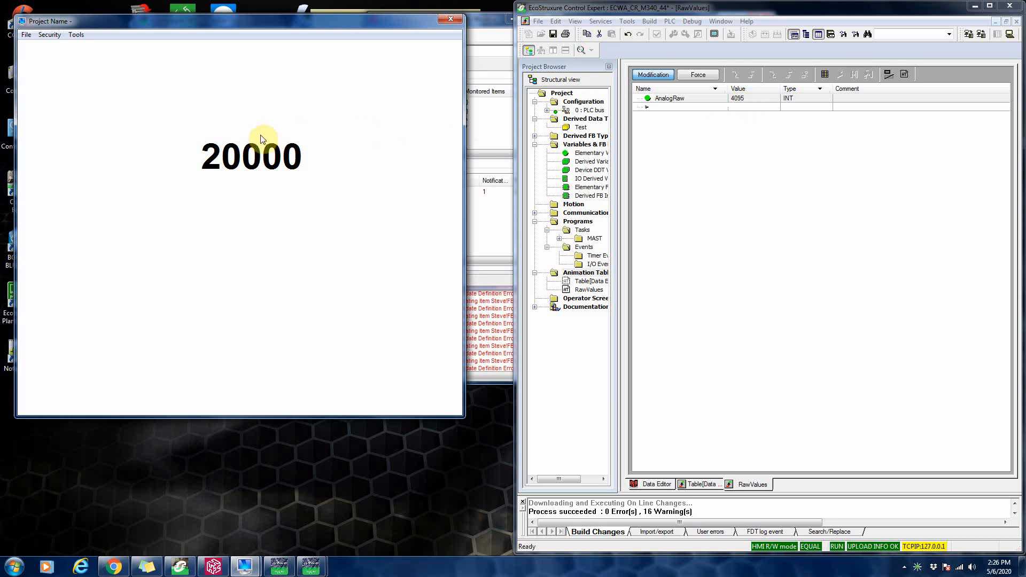
Step: Set AnalogRaw to 2000 in the RawValues animation table of Control Expert
click(754, 100)
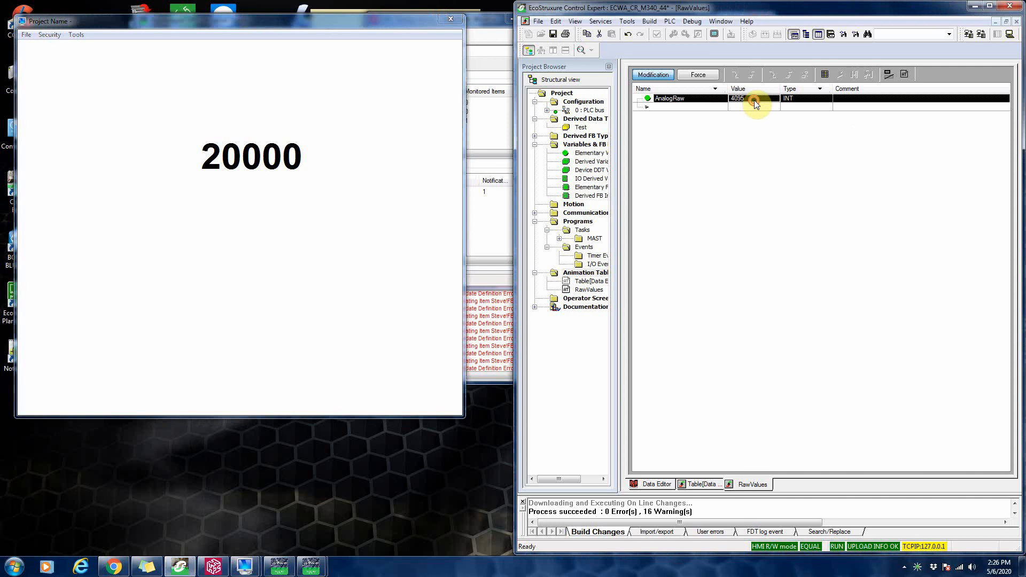
click(753, 101)
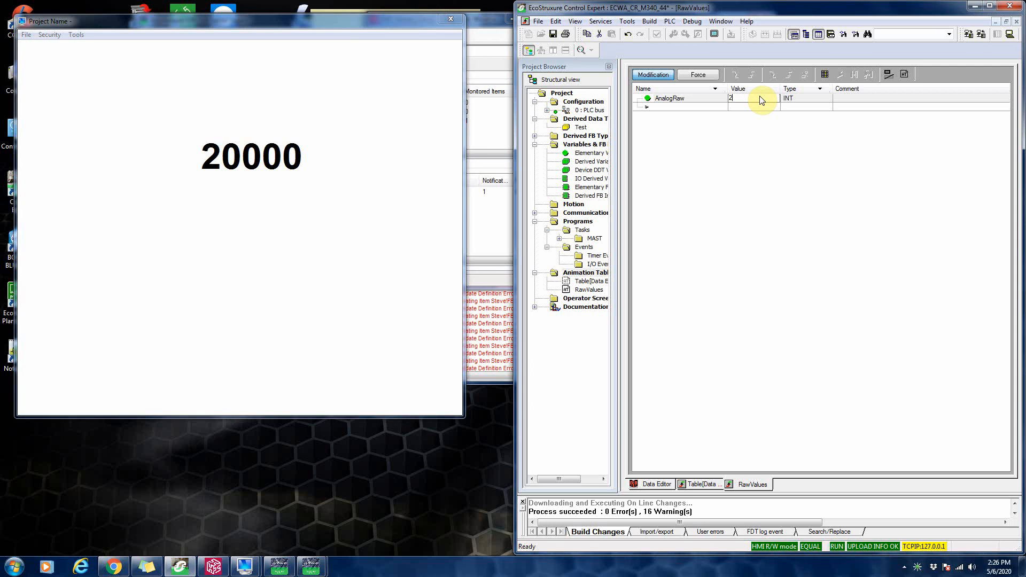
key(Return)
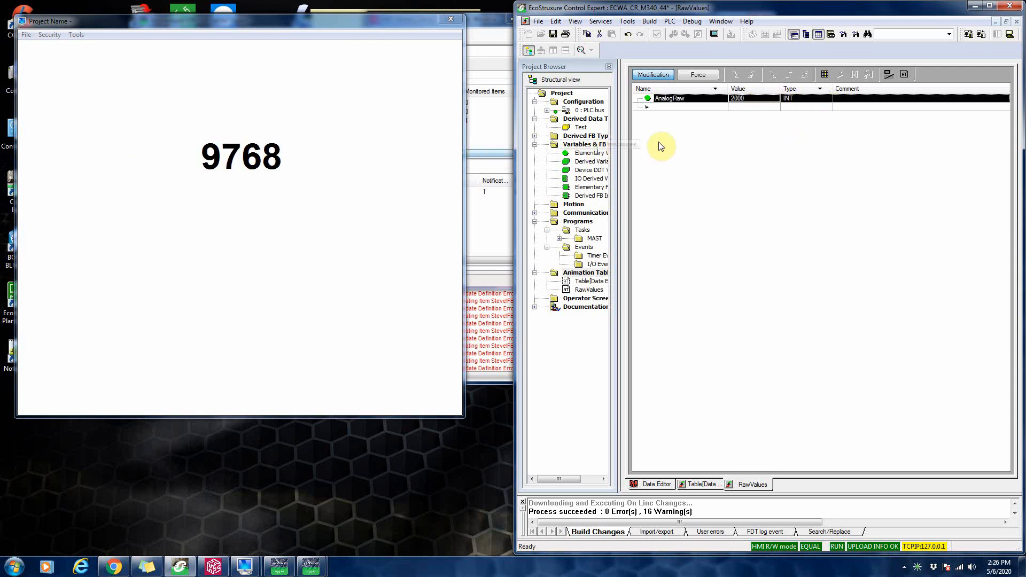
Step: Set AnalogRaw to 0 in the RawValues animation table and return to the runtime window
click(752, 99)
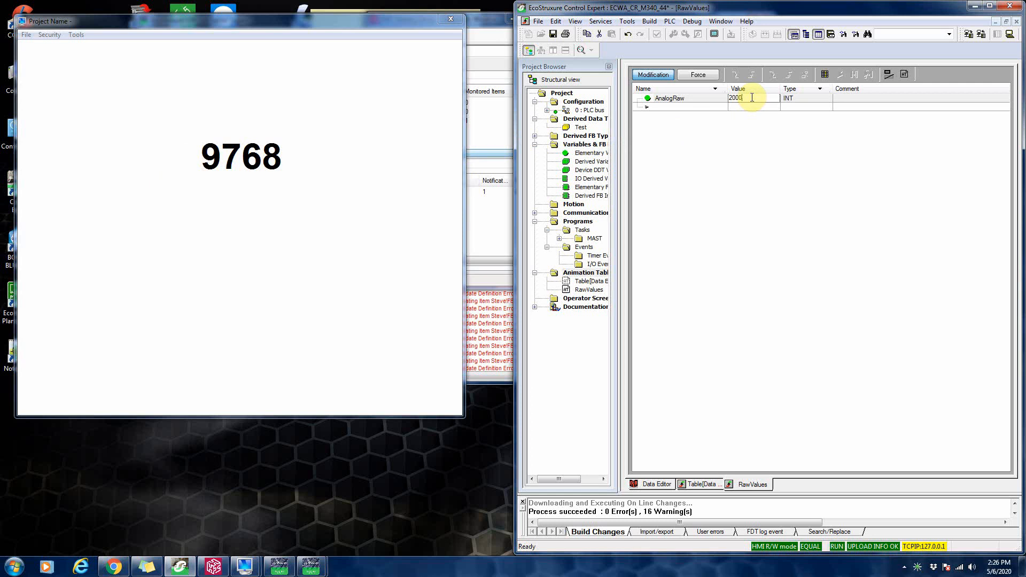
click(648, 100)
click(638, 103)
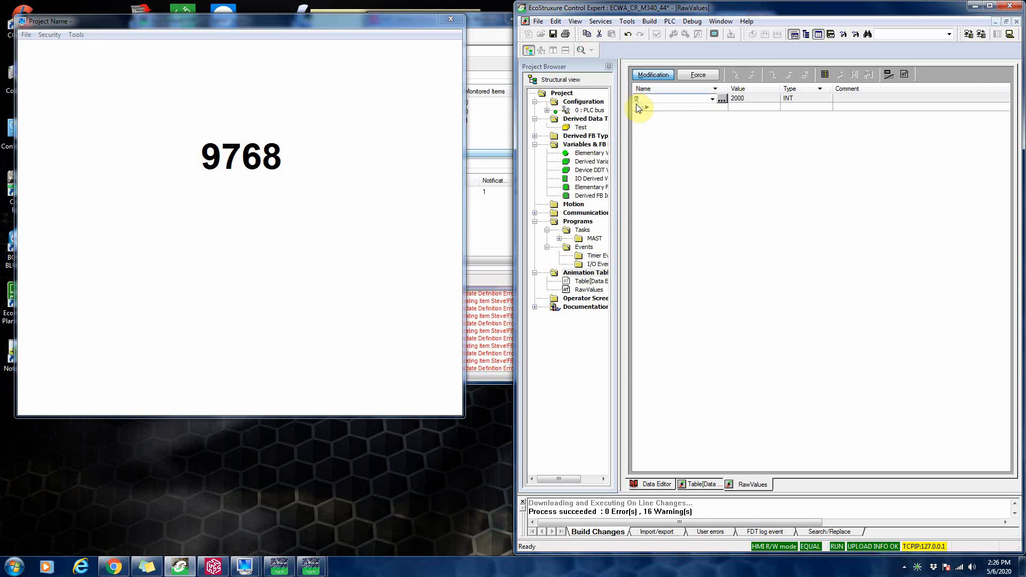
click(756, 103)
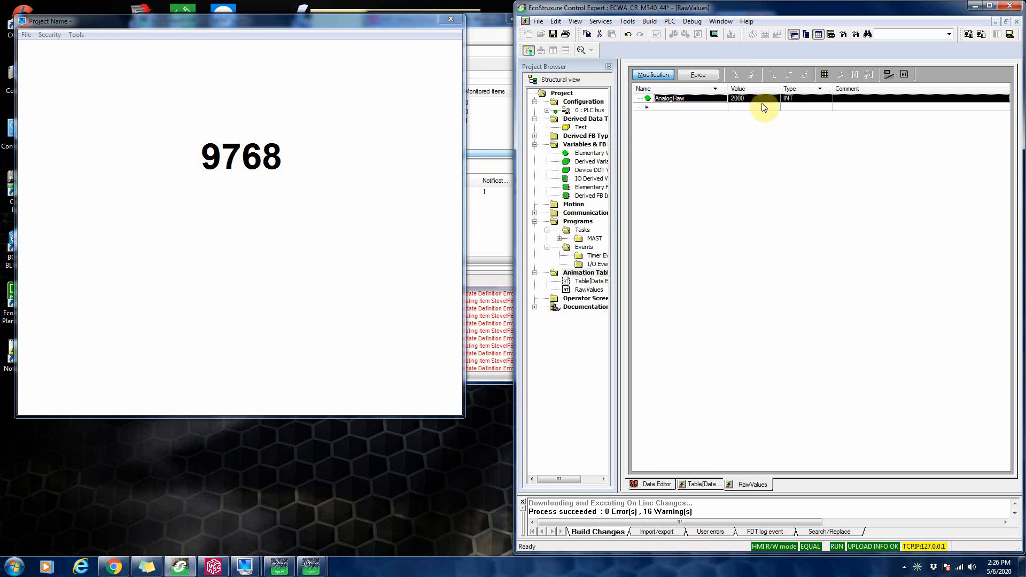
click(758, 103)
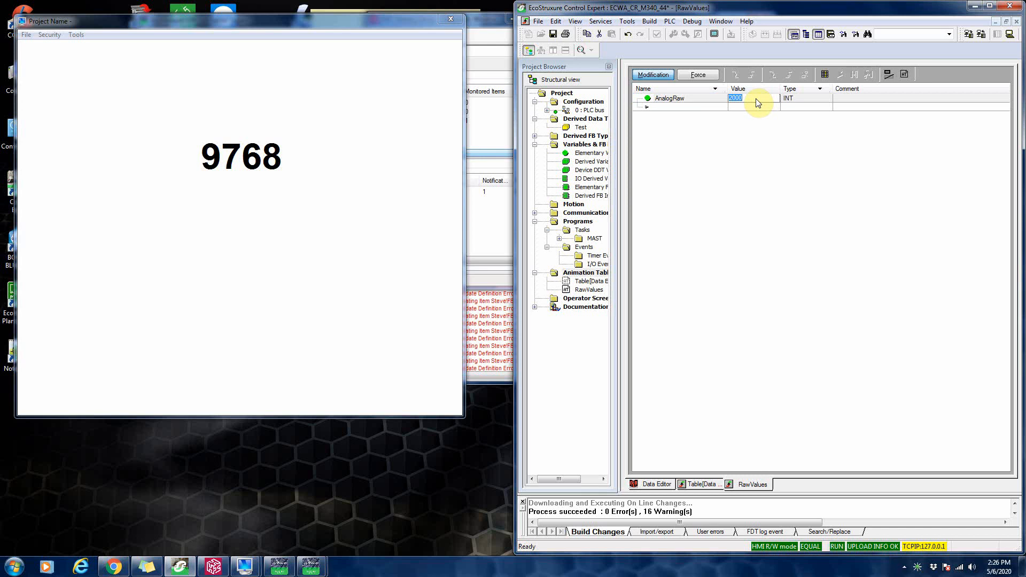
key(Return)
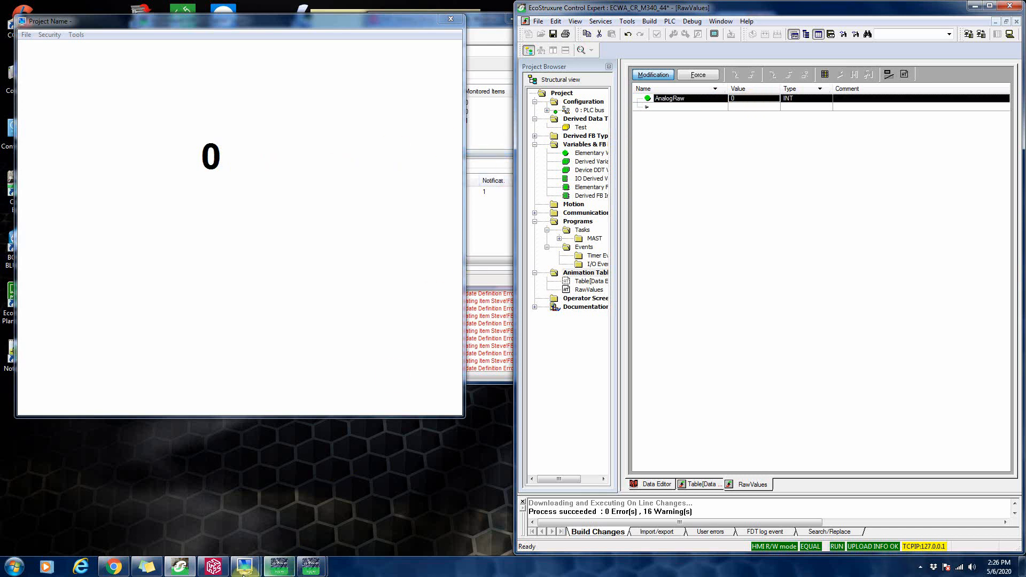
click(210, 154)
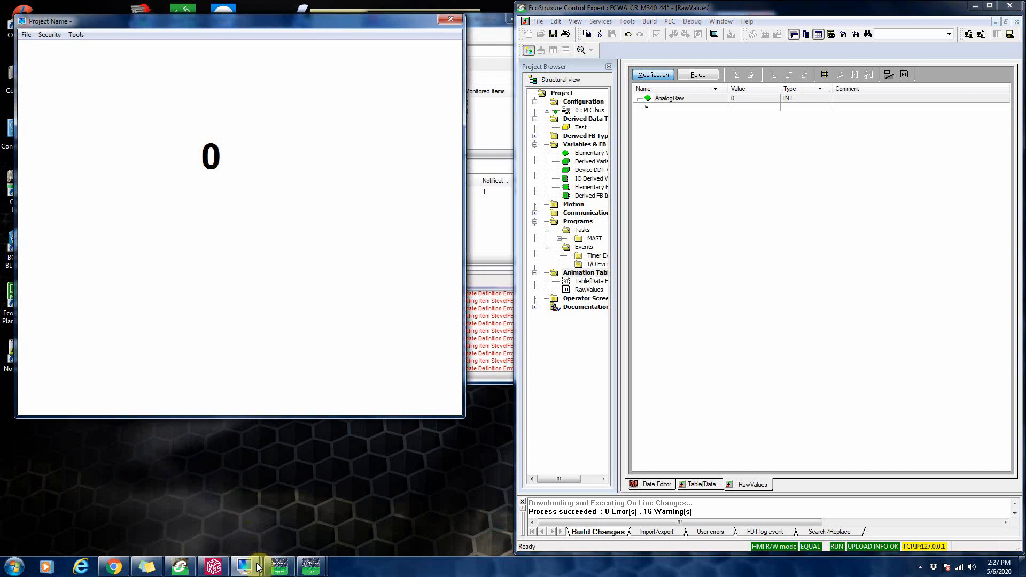
Step: In BLUE Open Studio, enable input on the Analog_scaled text data link, save the Test screen, and return to the runtime window
mouse_move(274, 565)
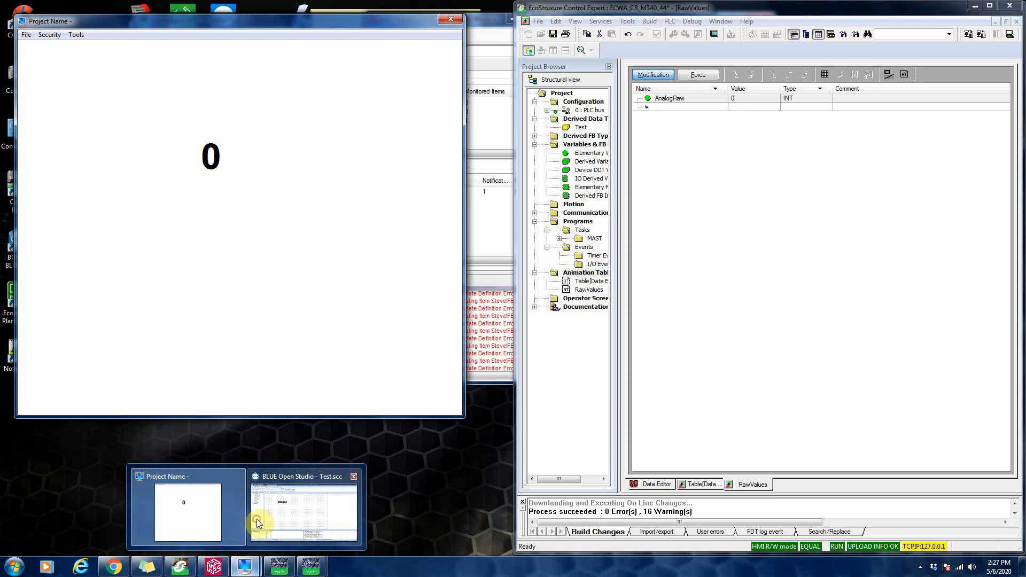
click(256, 518)
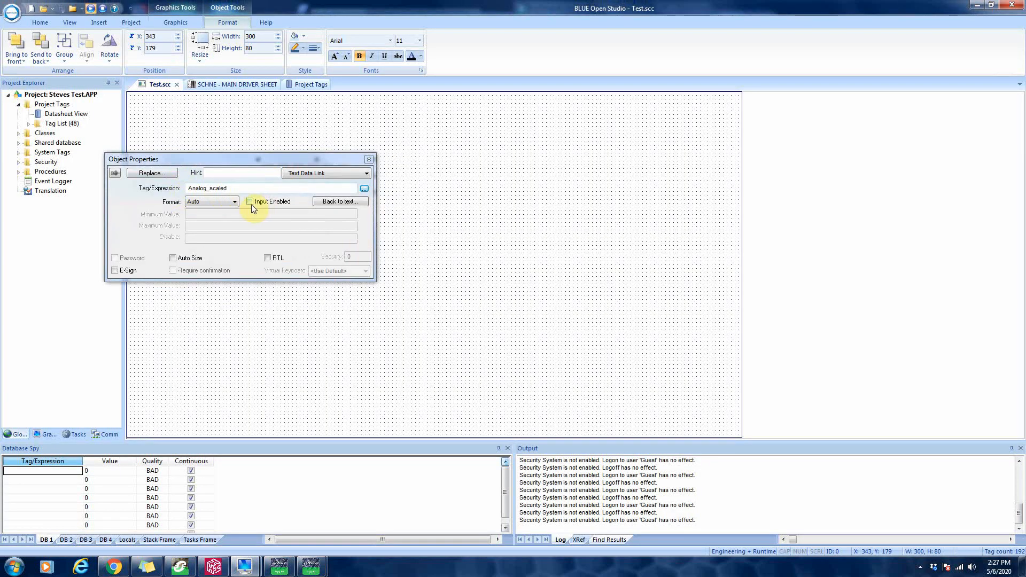
click(250, 201)
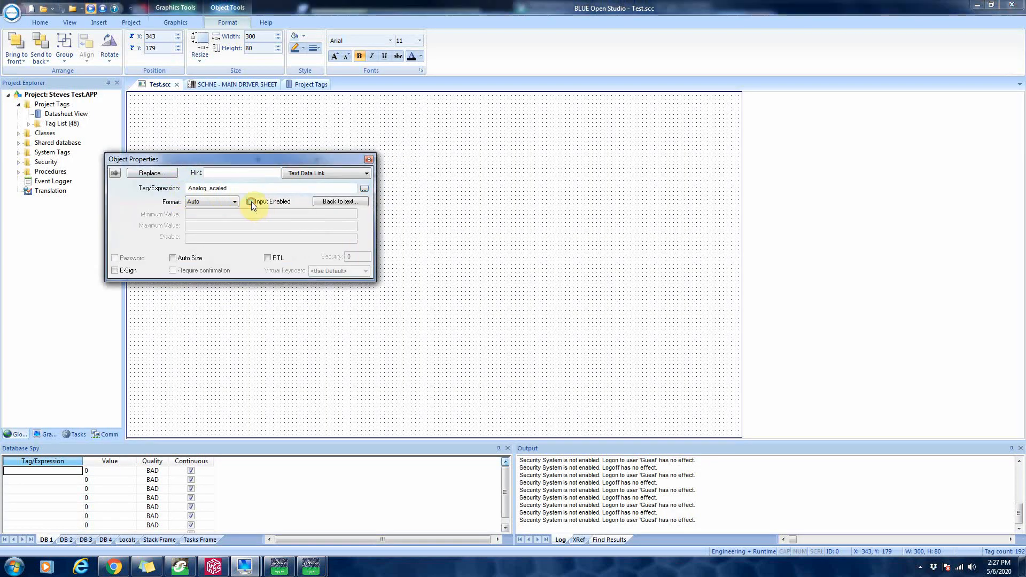
click(61, 10)
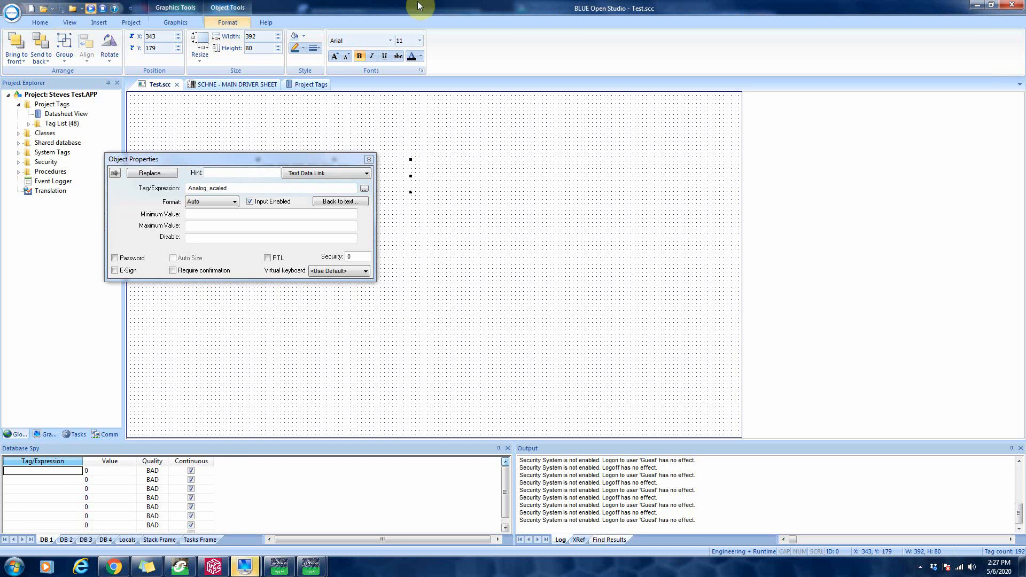
click(981, 6)
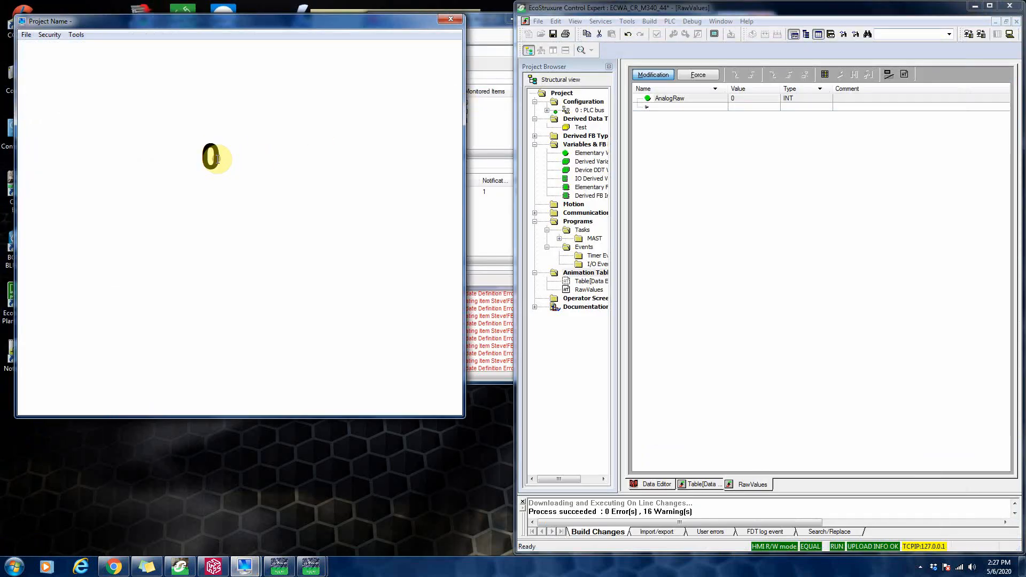
click(217, 158)
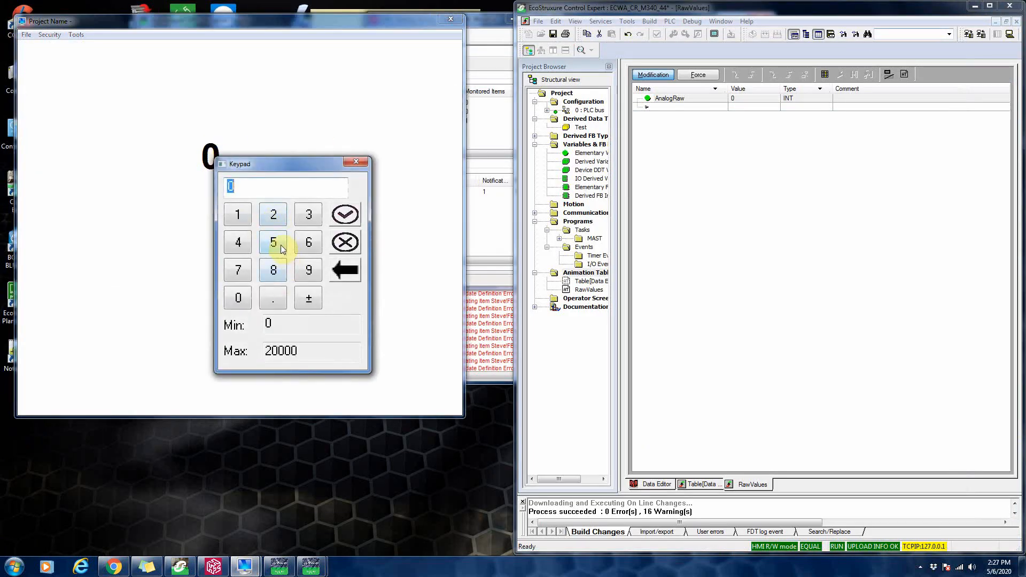
click(279, 221)
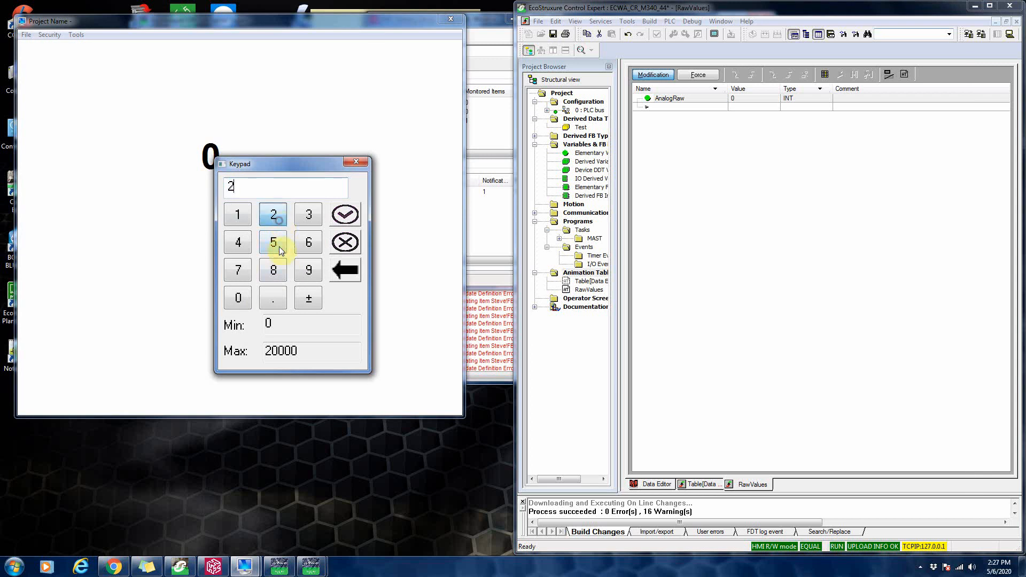
click(276, 302)
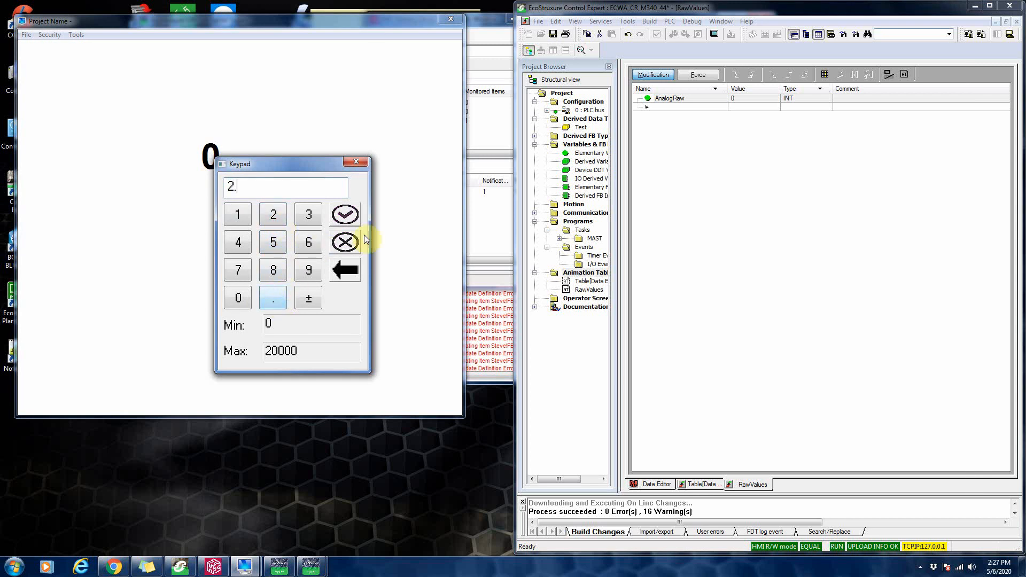
click(345, 242)
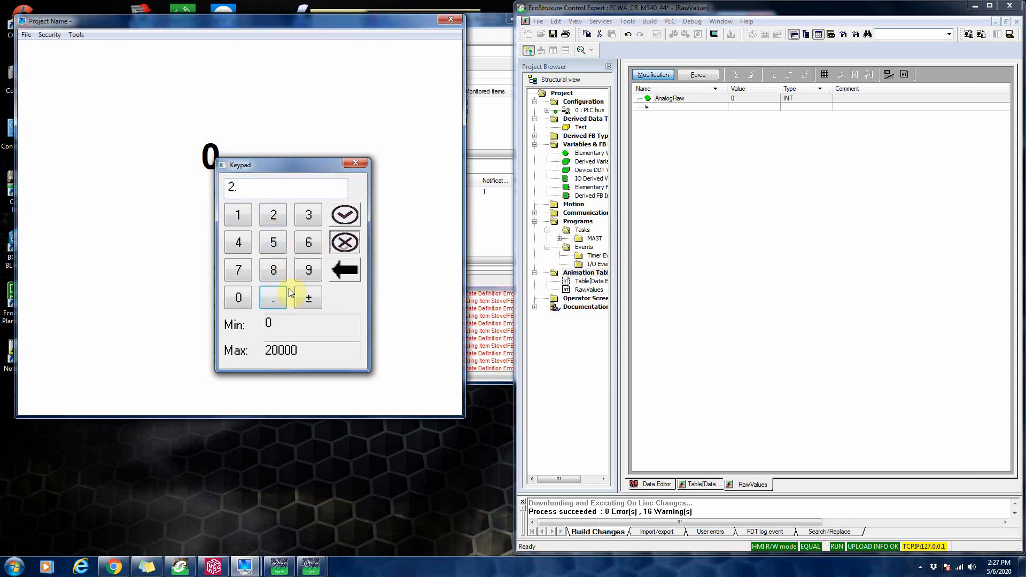
Step: Set the scaled analog value on the runtime screen to 20000 using the on-screen keypad
click(211, 157)
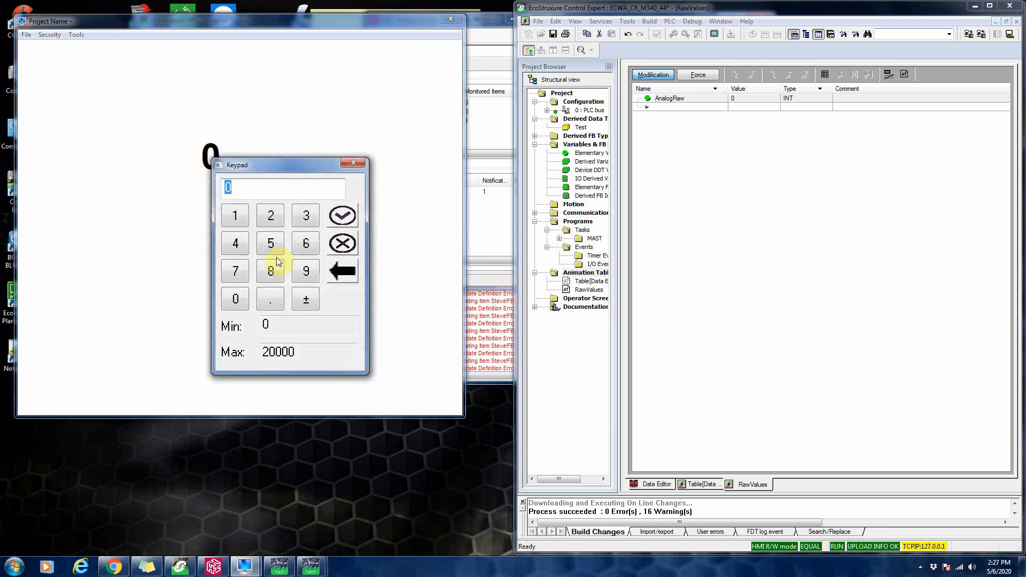
click(270, 216)
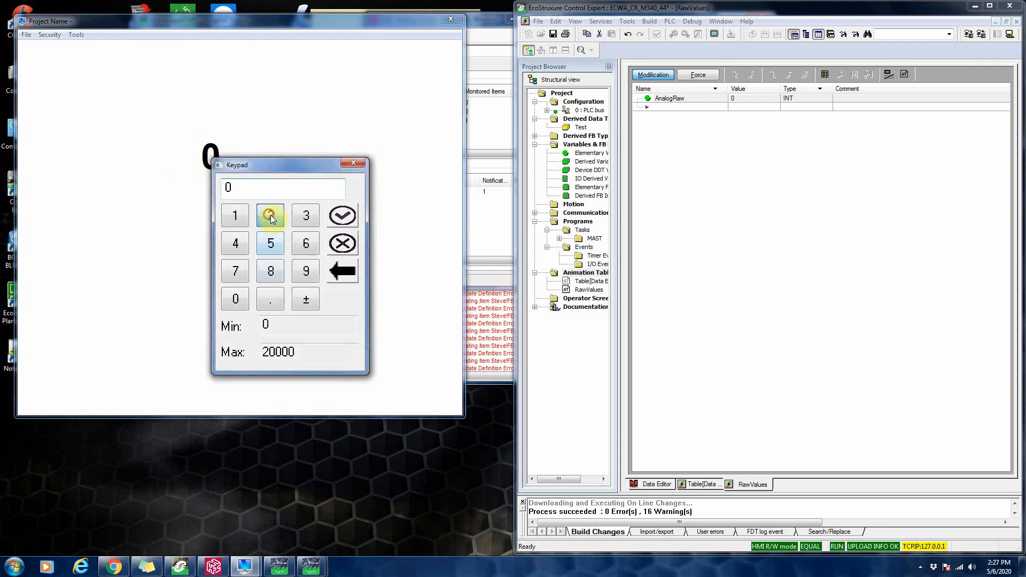
click(230, 306)
click(231, 305)
click(231, 306)
click(231, 306)
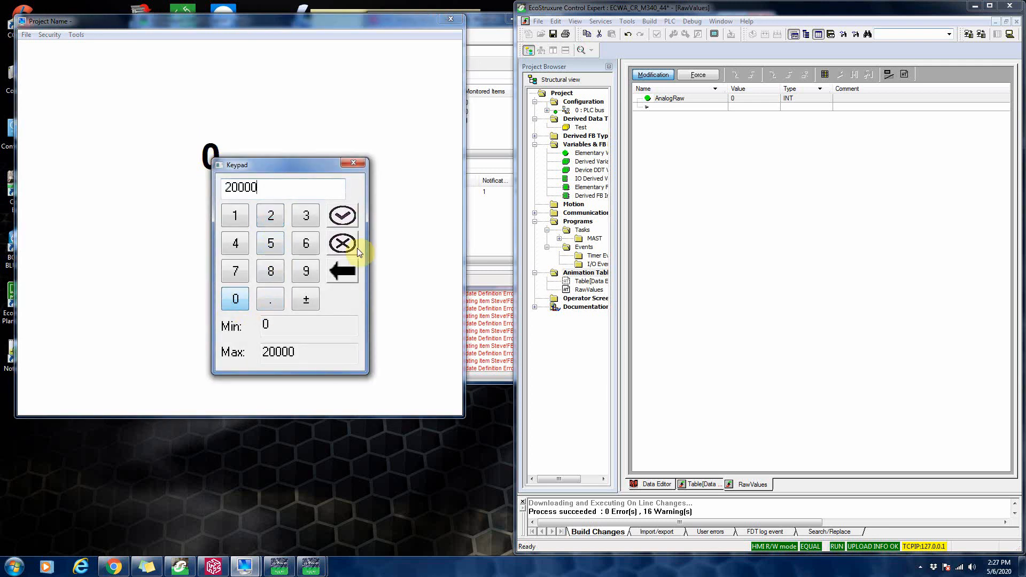
click(342, 215)
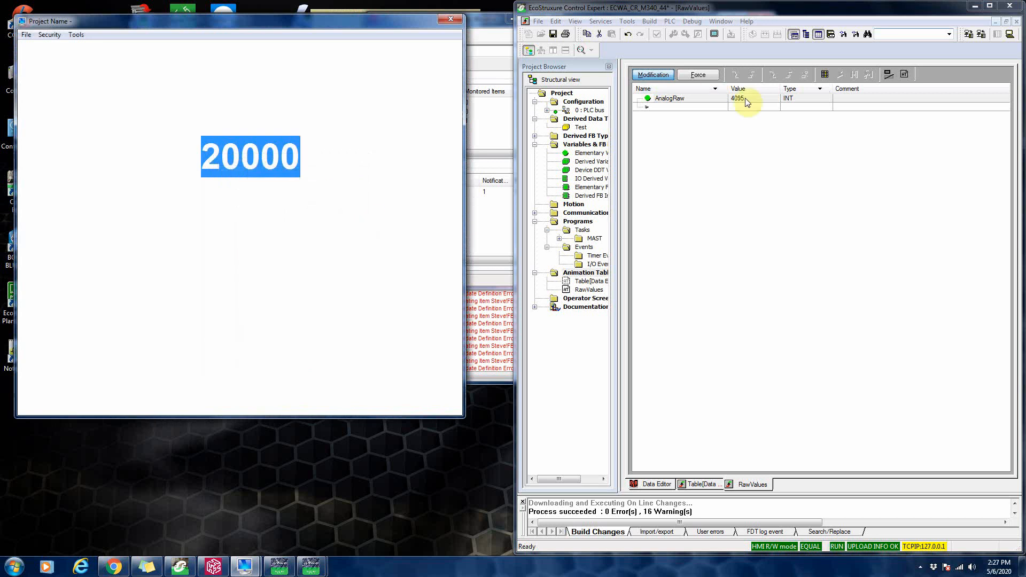